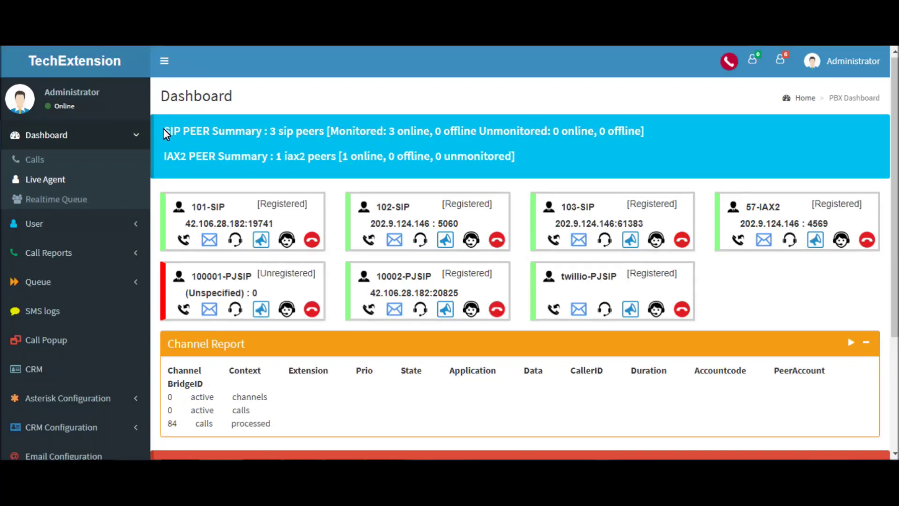
# Step: Highlight the SIP peer summary terms: Monitored, Unmonitored and offline
pyautogui.moveTo(164, 130); pyautogui.dragTo(188, 131)
pyautogui.click(248, 136)
pyautogui.doubleClick(354, 132)
pyautogui.click(408, 129)
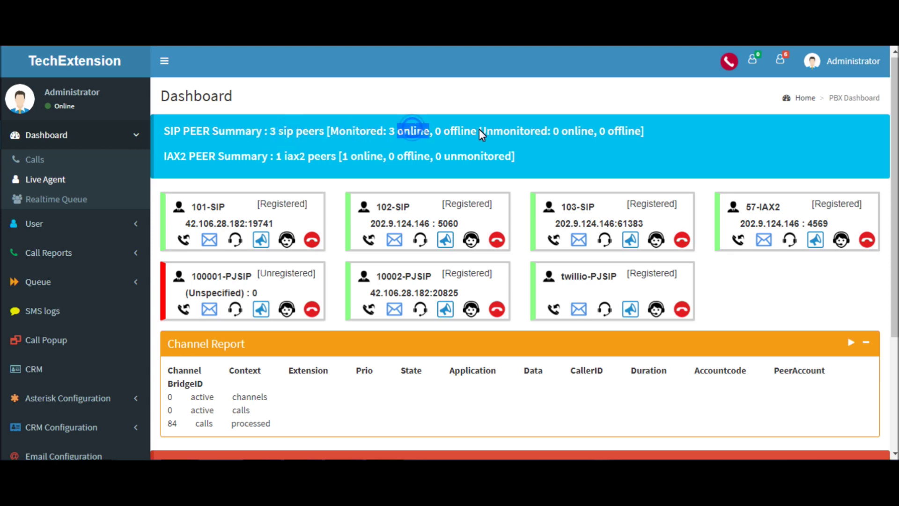
pyautogui.doubleClick(479, 130)
pyautogui.click(583, 139)
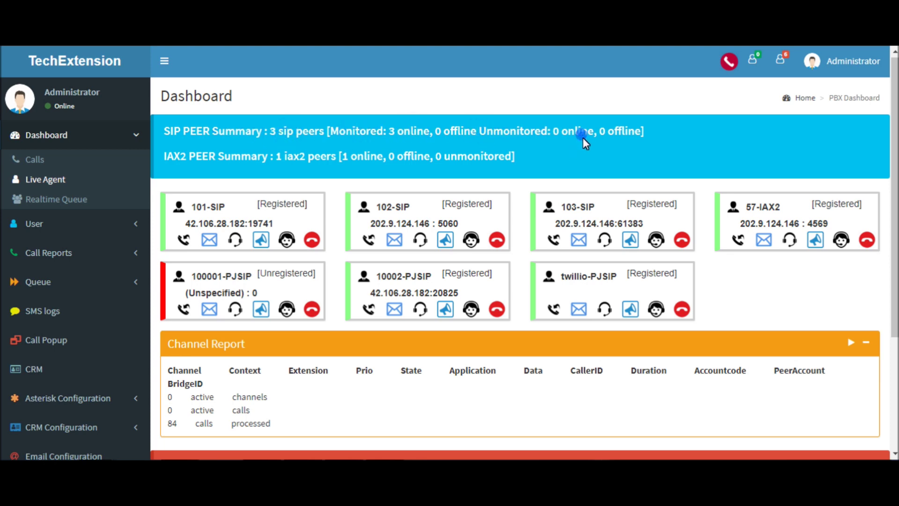
pyautogui.doubleClick(616, 135)
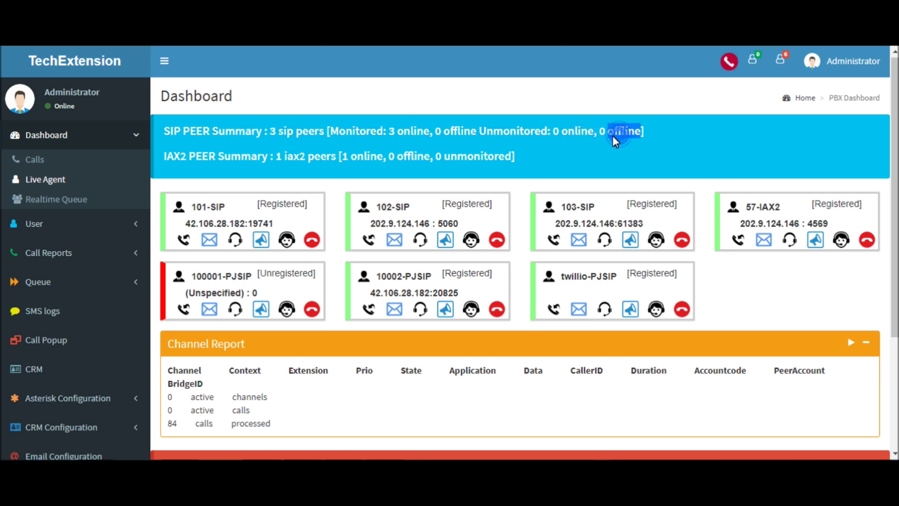
# Step: Highlight the IAX2 peer summary's online, offline and unmonitored counts
pyautogui.doubleClick(169, 158)
pyautogui.click(222, 158)
pyautogui.doubleClick(223, 158)
pyautogui.click(290, 158)
pyautogui.doubleClick(294, 157)
pyautogui.doubleClick(361, 156)
pyautogui.doubleClick(409, 155)
pyautogui.doubleClick(467, 158)
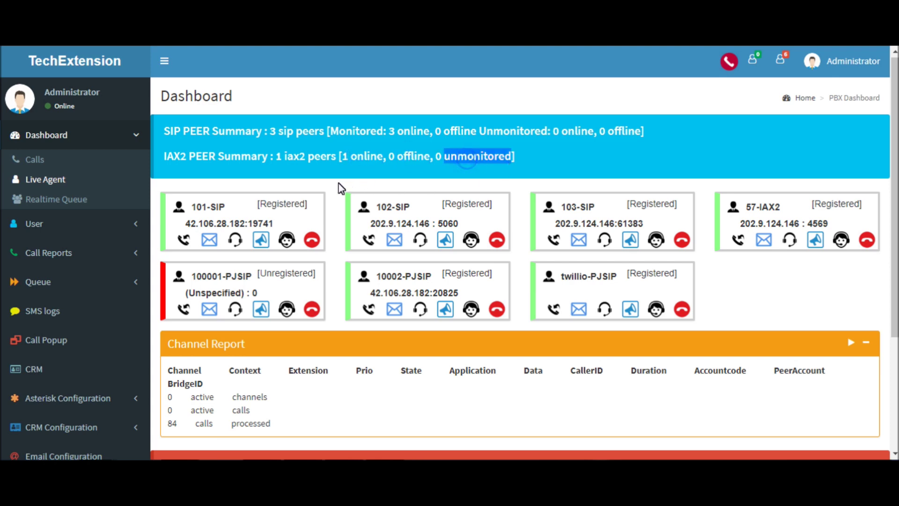
# Step: Point out 101-SIP's Registered status and 10002-PJSIP's Unregistered status and IP address
pyautogui.click(193, 208)
pyautogui.doubleClick(219, 207)
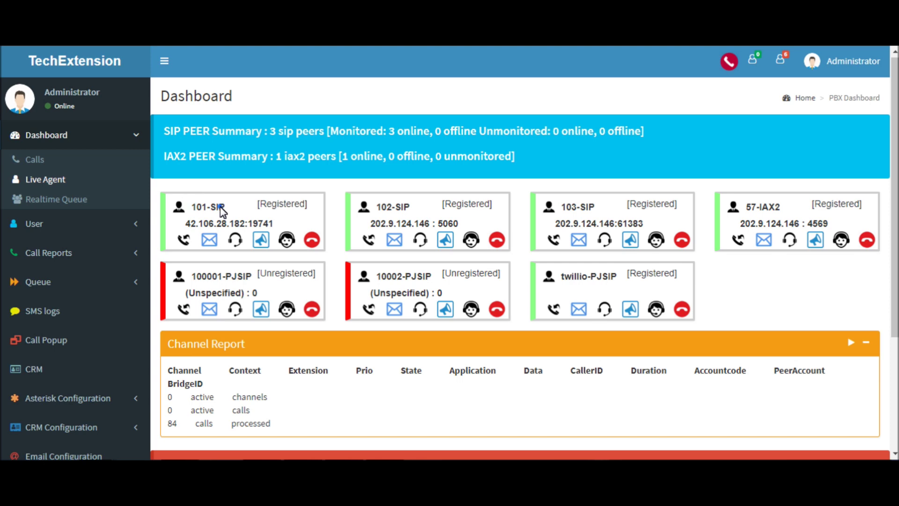
pyautogui.doubleClick(281, 204)
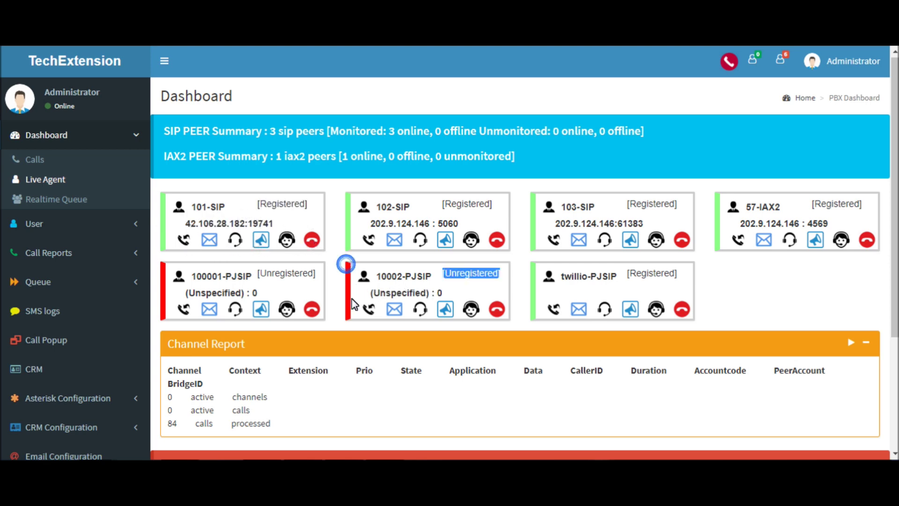
pyautogui.click(463, 275)
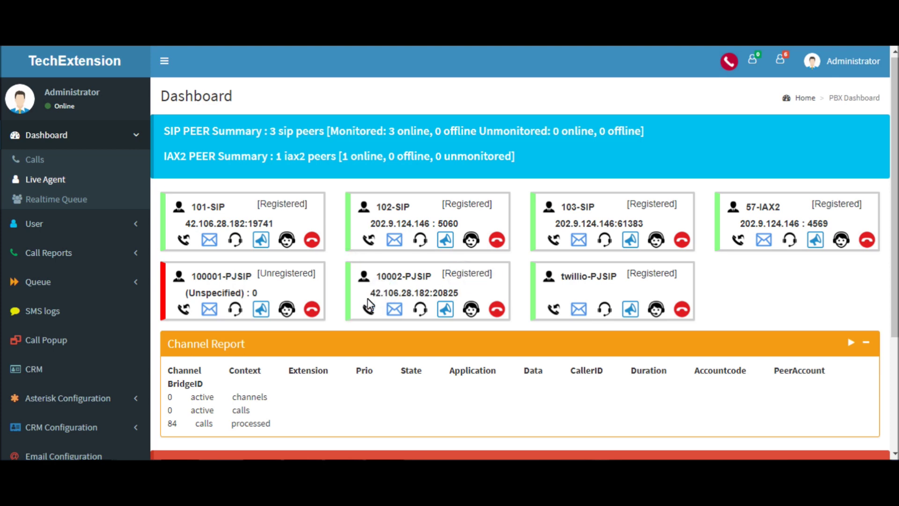
pyautogui.moveTo(370, 295); pyautogui.dragTo(471, 295)
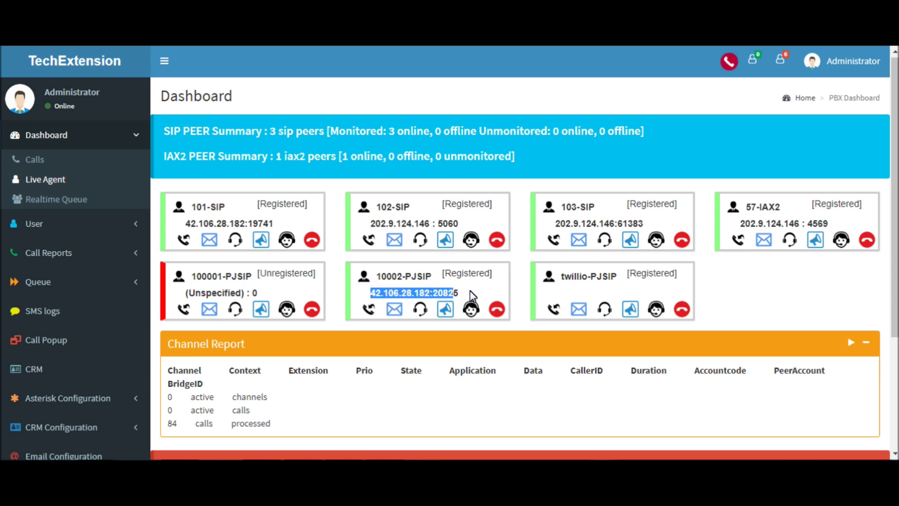
pyautogui.click(792, 302)
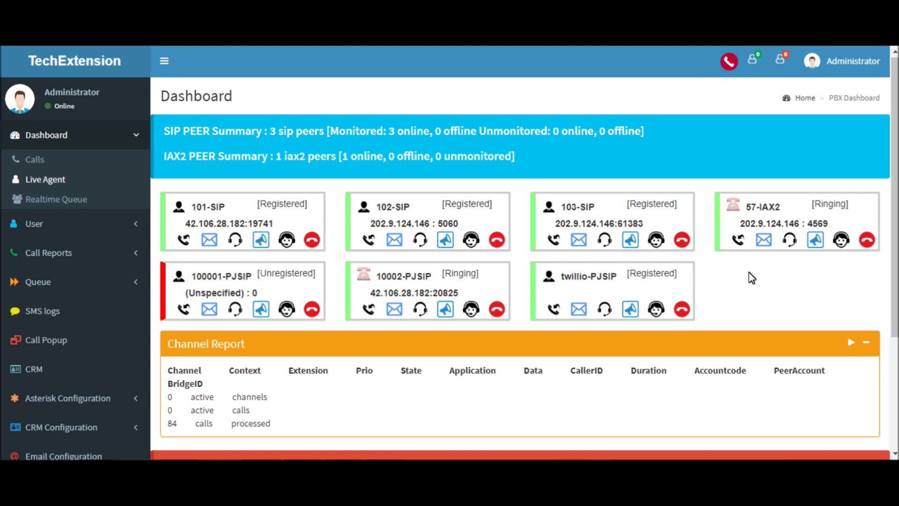
# Step: Transfer 57-IAX2's live call to extension 101
pyautogui.click(737, 242)
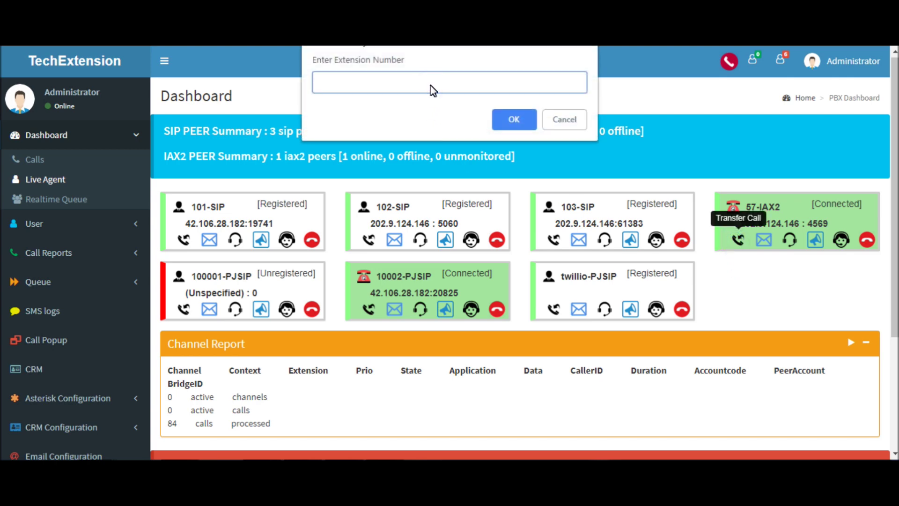
pyautogui.write('101')
pyautogui.click(506, 117)
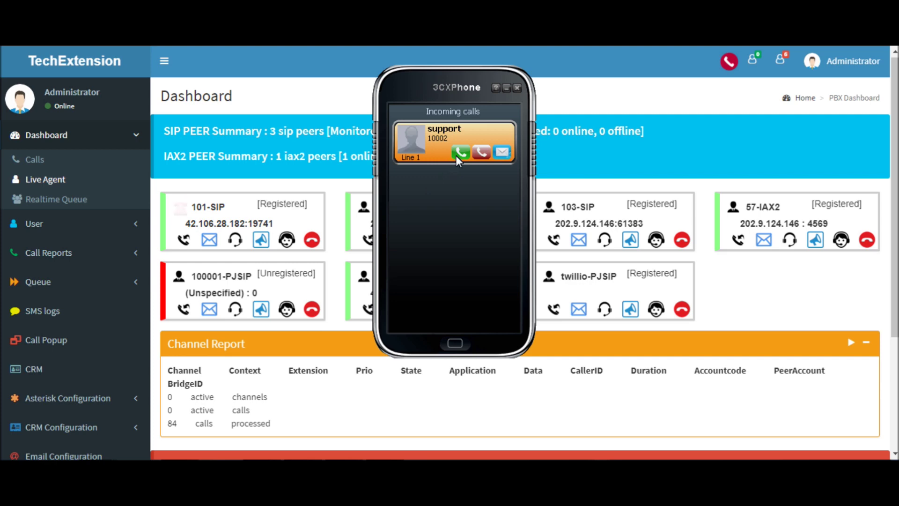
# Step: Answer the transferred call on 3CXPhone, then hang up 101-SIP's call from the dashboard
pyautogui.click(456, 155)
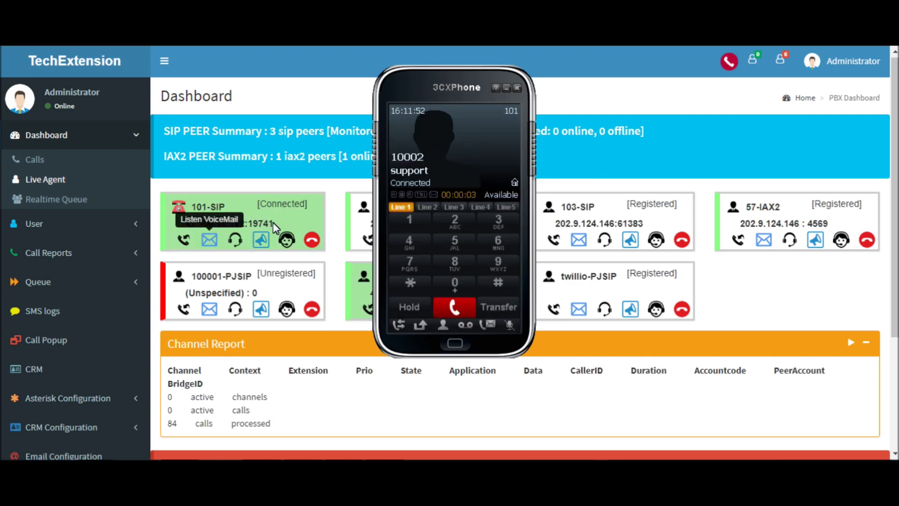
pyautogui.doubleClick(288, 206)
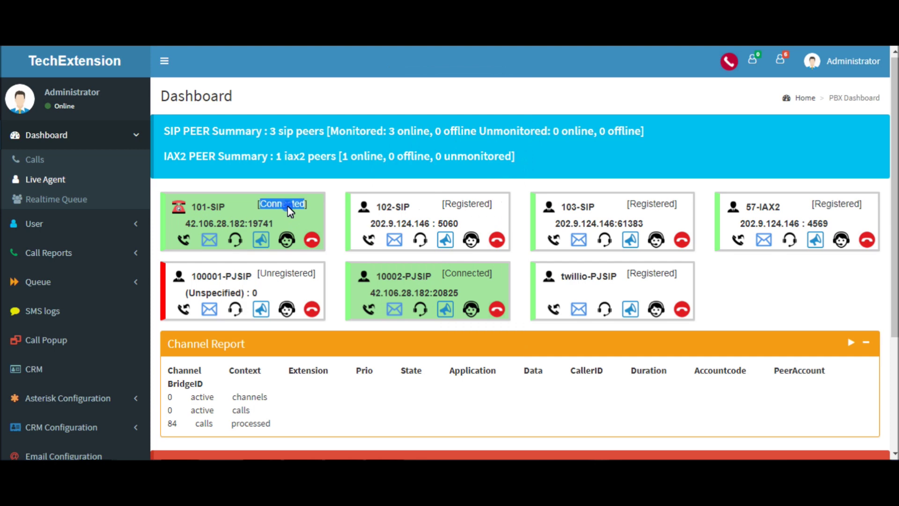
pyautogui.click(312, 241)
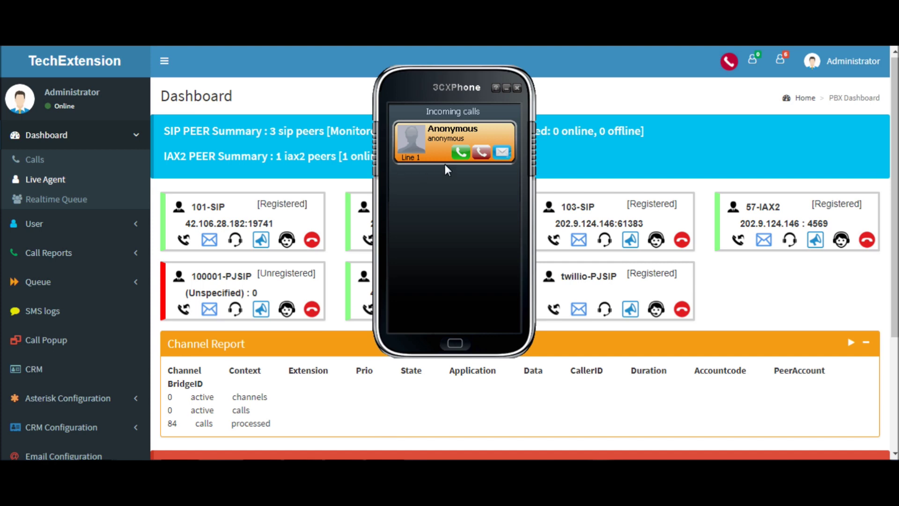
# Step: Answer the Anonymous call in 3CXPhone and hang it up after 16 seconds
pyautogui.click(457, 156)
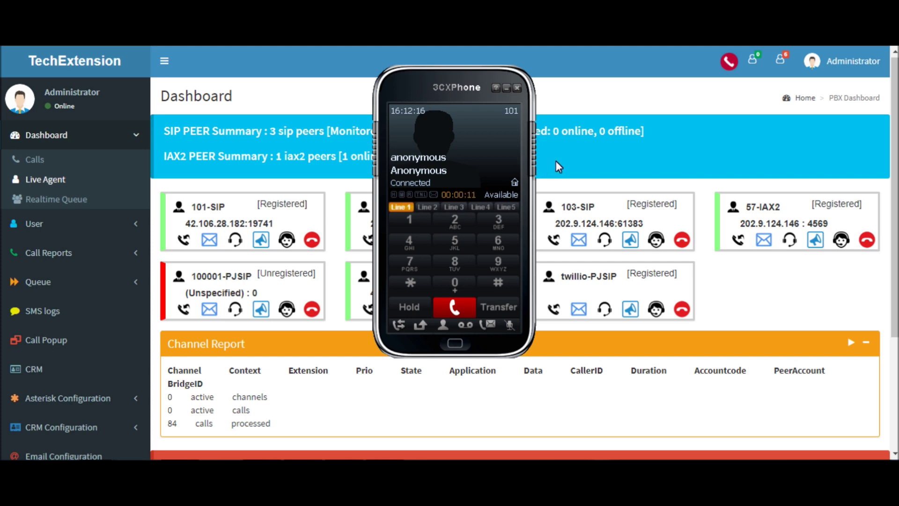
pyautogui.click(464, 305)
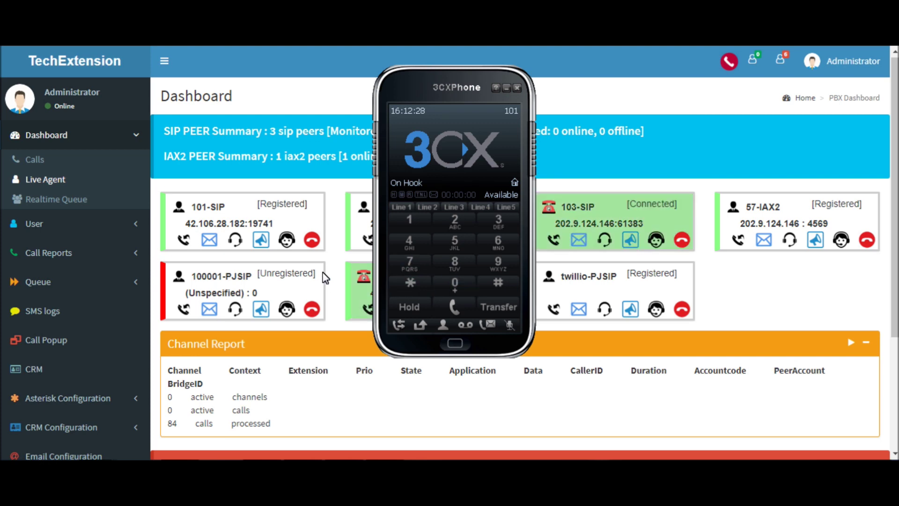
# Step: Spy on 10002-PJSIP's call with 103-SIP from extension 101, then hang up the spy call
pyautogui.click(765, 293)
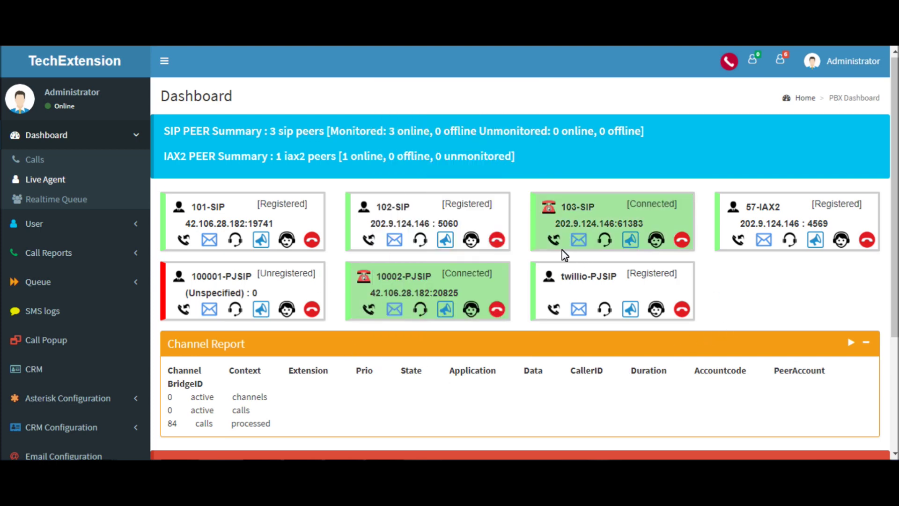
pyautogui.click(414, 309)
pyautogui.click(462, 157)
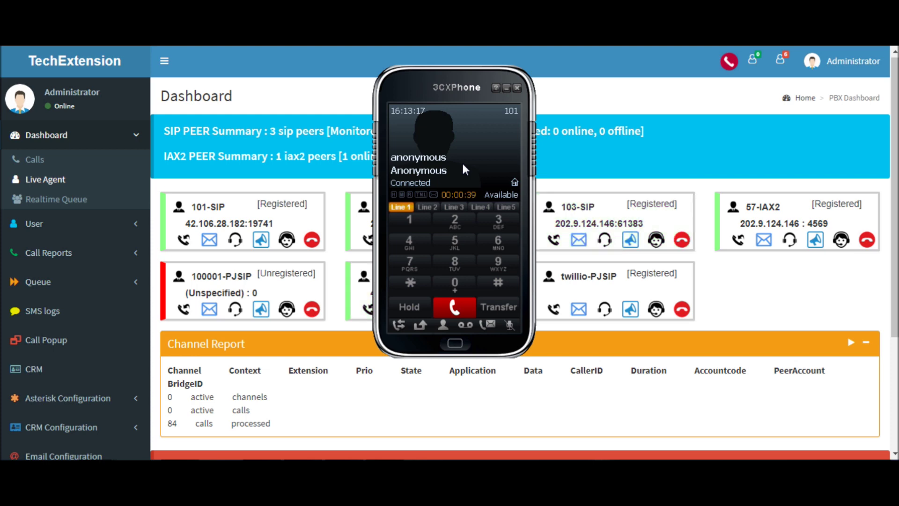
pyautogui.click(453, 307)
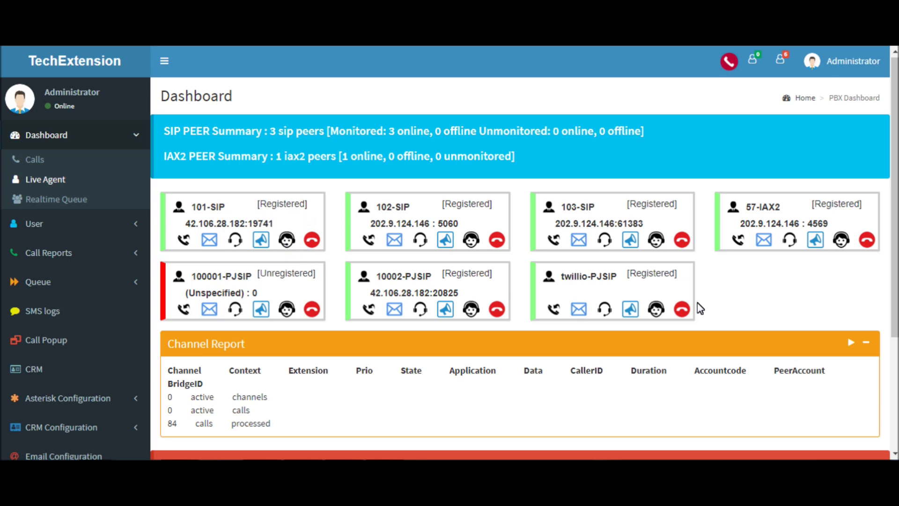
# Step: Scroll down to the queue summary showing queues 100000 and 1000 Idle
pyautogui.scroll(-2, 719, 307)
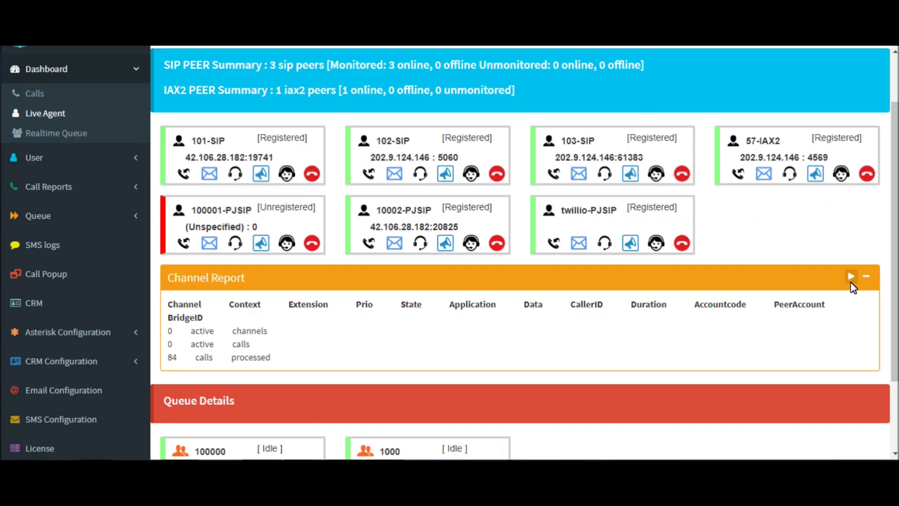
# Step: Enable Channel Report live refresh and highlight the Dial, Up state and summary counts
pyautogui.click(850, 279)
pyautogui.scroll(-2, 787, 337)
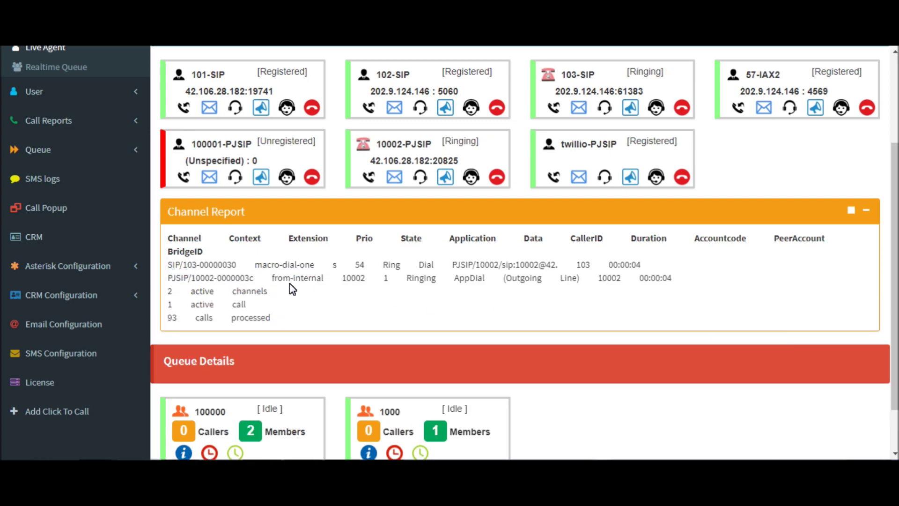
pyautogui.doubleClick(420, 264)
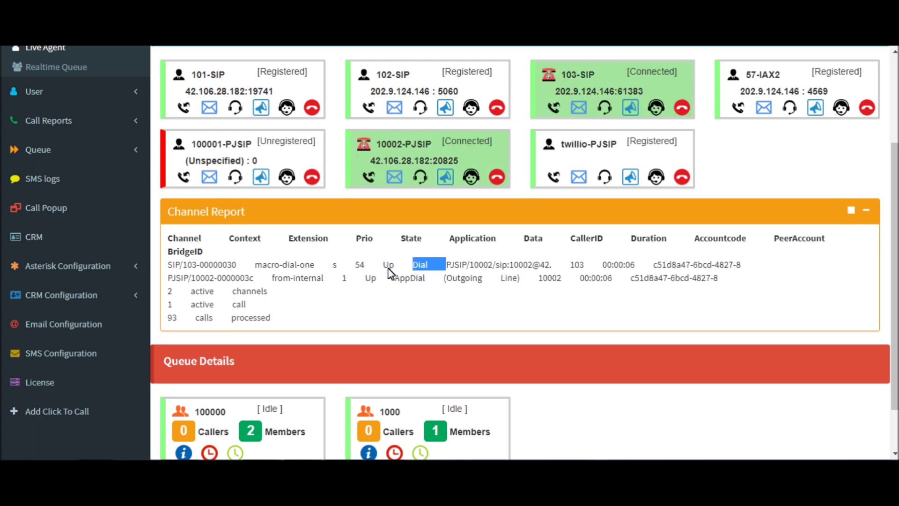
pyautogui.click(391, 265)
pyautogui.doubleClick(426, 267)
pyautogui.click(435, 282)
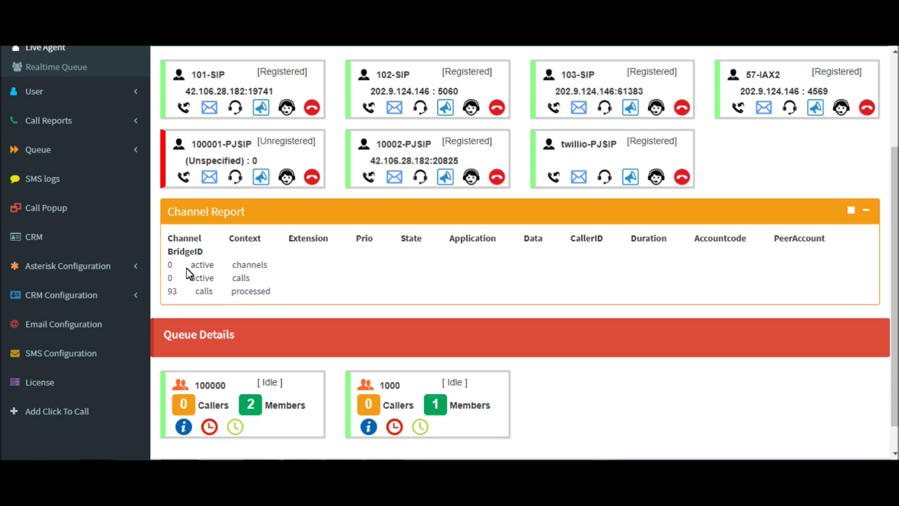
pyautogui.moveTo(185, 262); pyautogui.dragTo(268, 293)
pyautogui.scroll(-2, 815, 275)
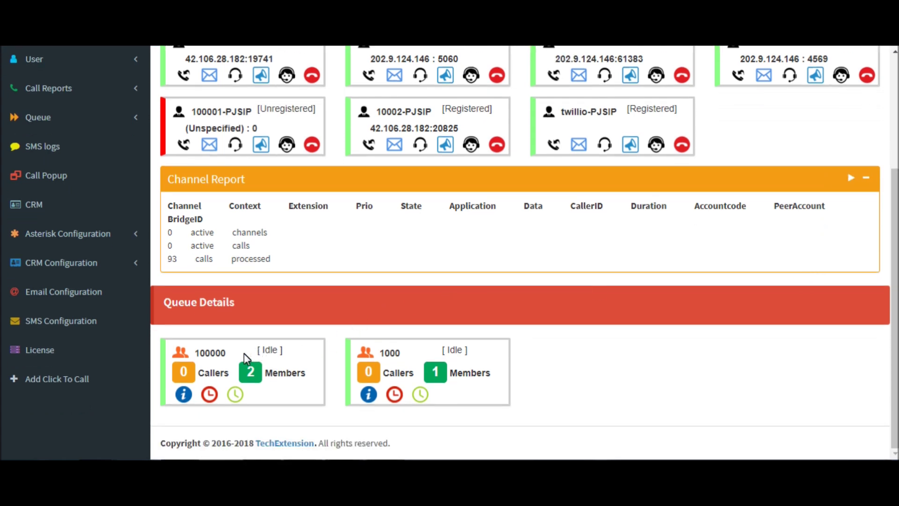
pyautogui.doubleClick(202, 354)
pyautogui.click(270, 350)
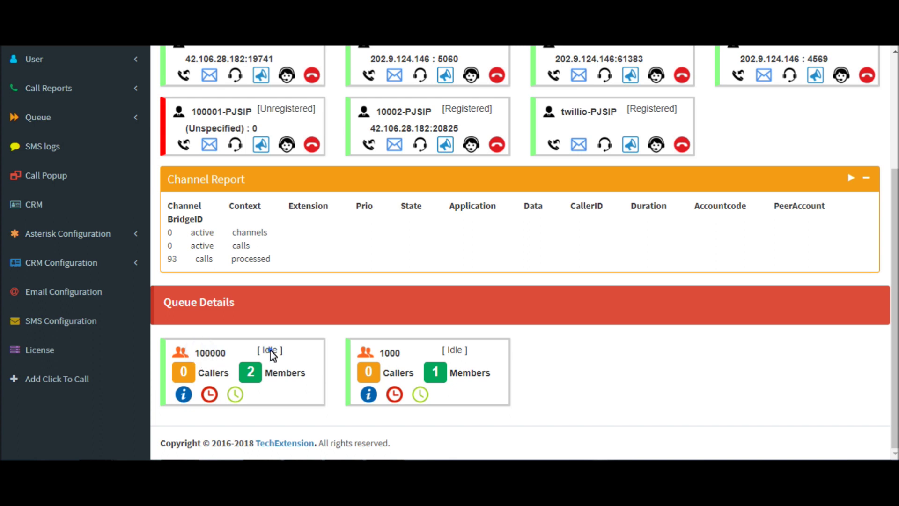
pyautogui.doubleClick(207, 376)
pyautogui.doubleClick(287, 374)
pyautogui.click(235, 396)
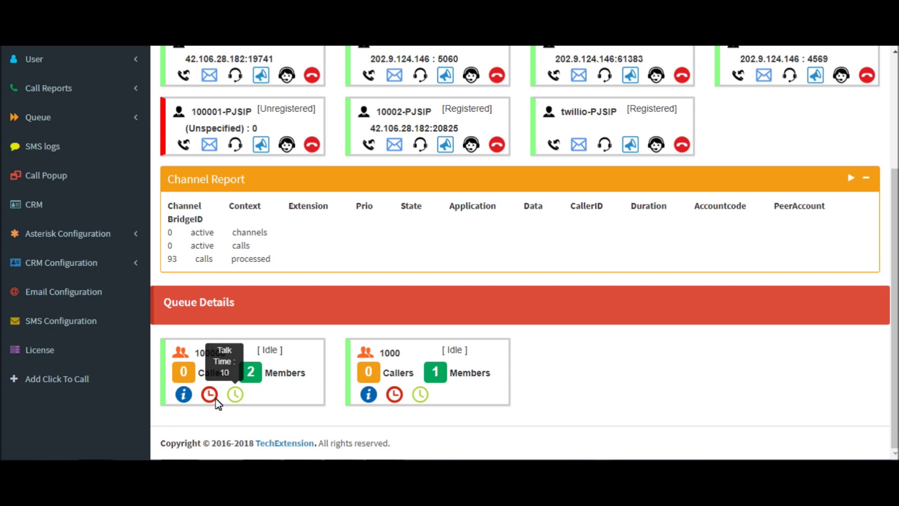
pyautogui.moveTo(215, 401)
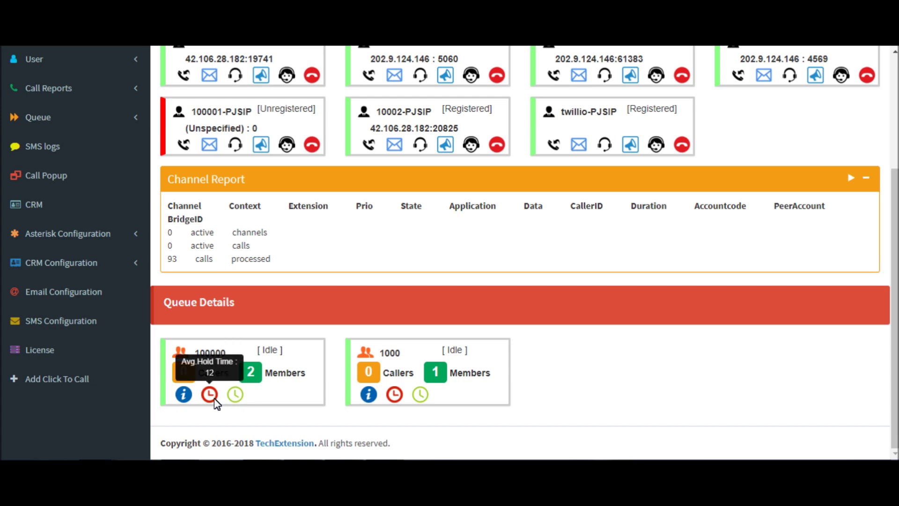
pyautogui.click(186, 395)
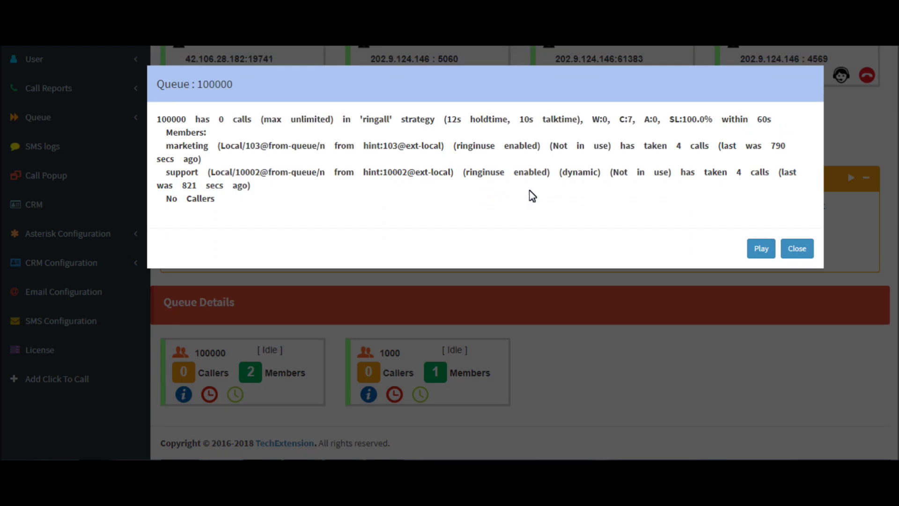
# Step: Auto-refresh queue 100000's details, pointing out support, marketing Ringing and the waiting caller
pyautogui.click(764, 251)
pyautogui.click(271, 145)
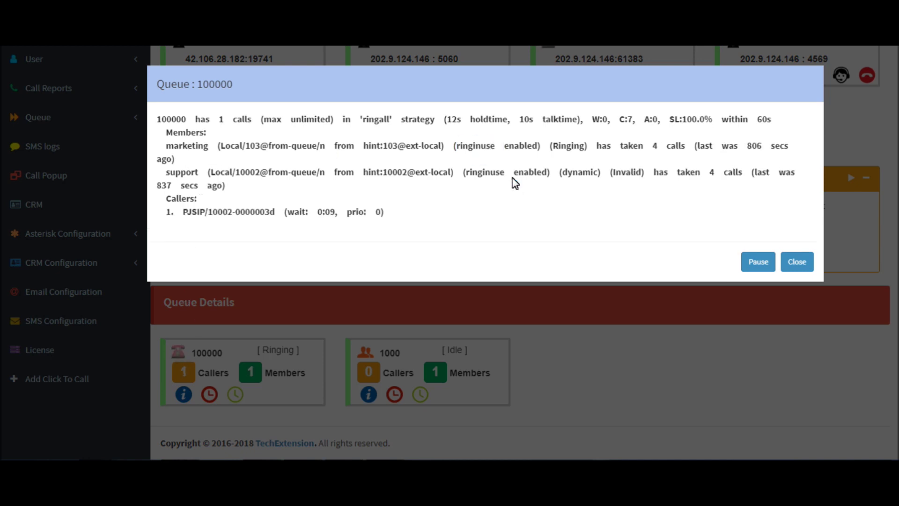
pyautogui.click(568, 146)
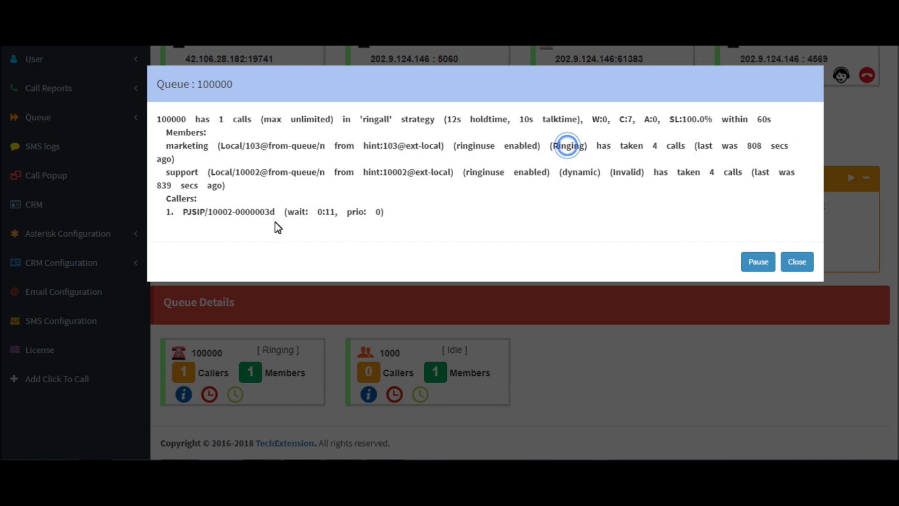
pyautogui.tripleClick(182, 214)
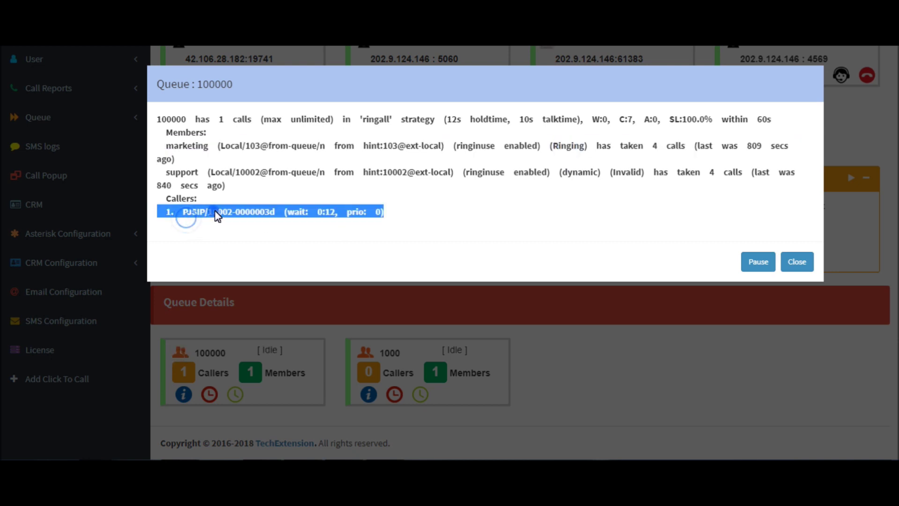